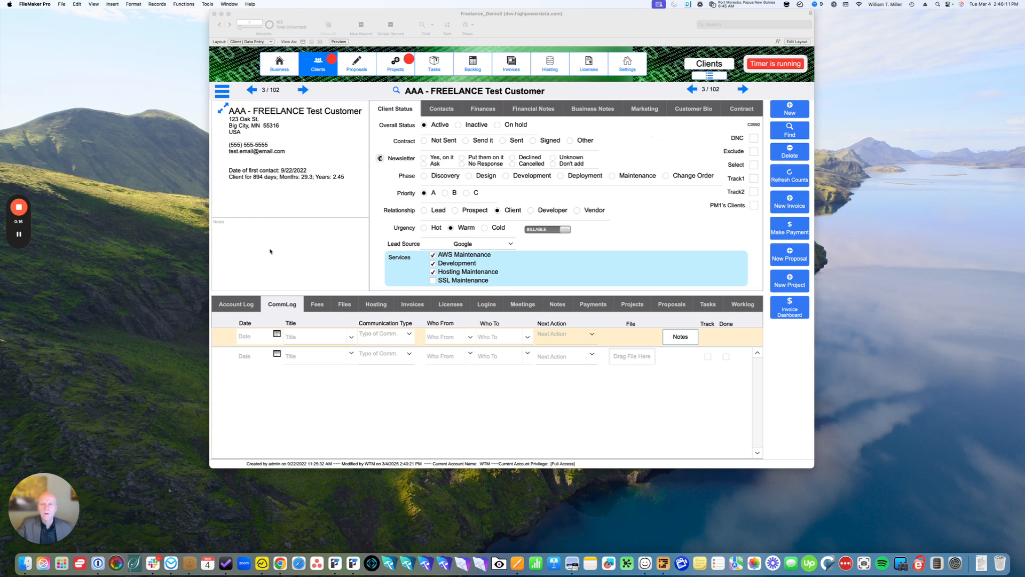
Open the Test Proposal from the test customer's proposals list and widen the window to show the full layout
scroll(275, 251, down, 1)
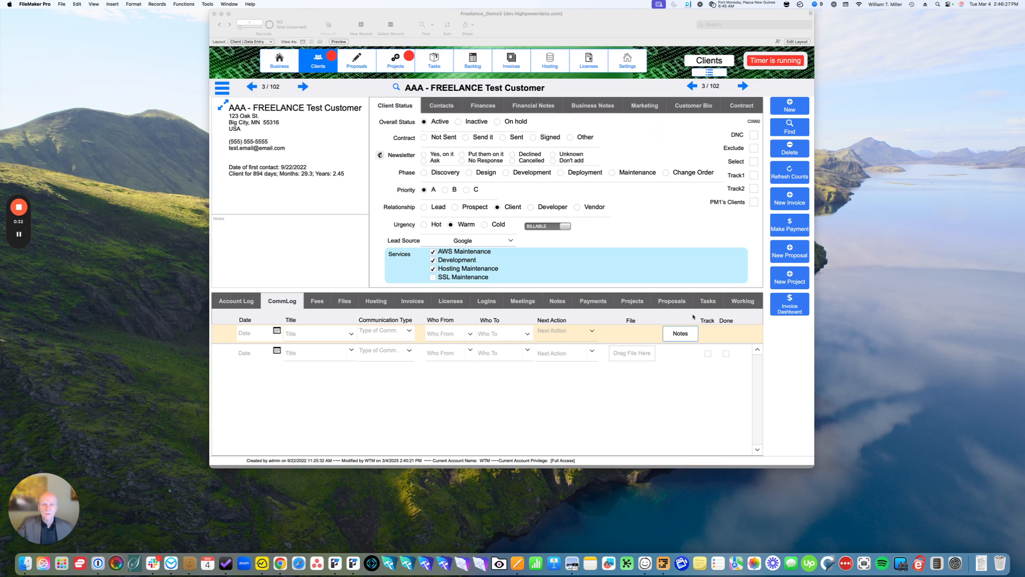
click(676, 302)
click(676, 302)
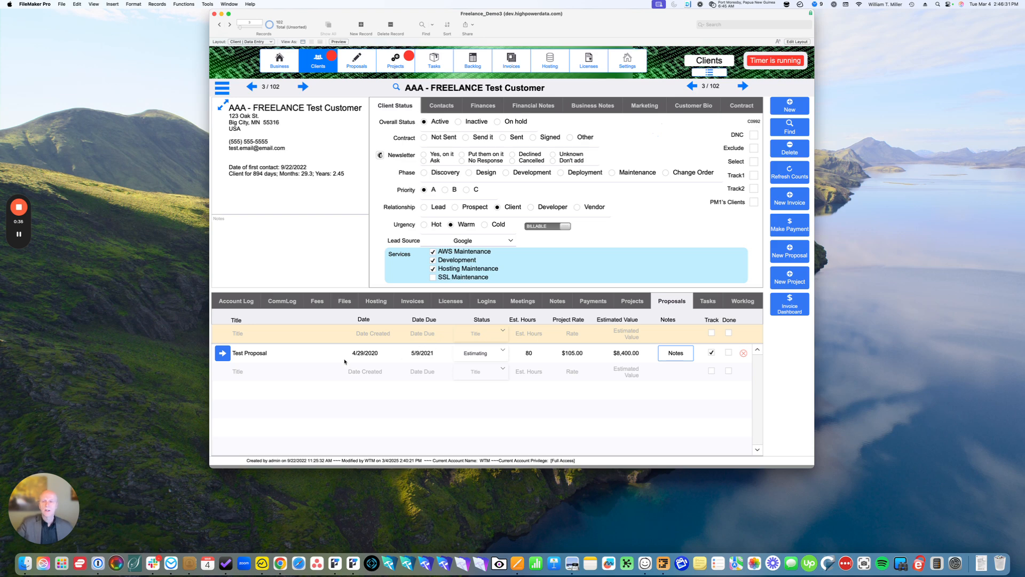
click(222, 356)
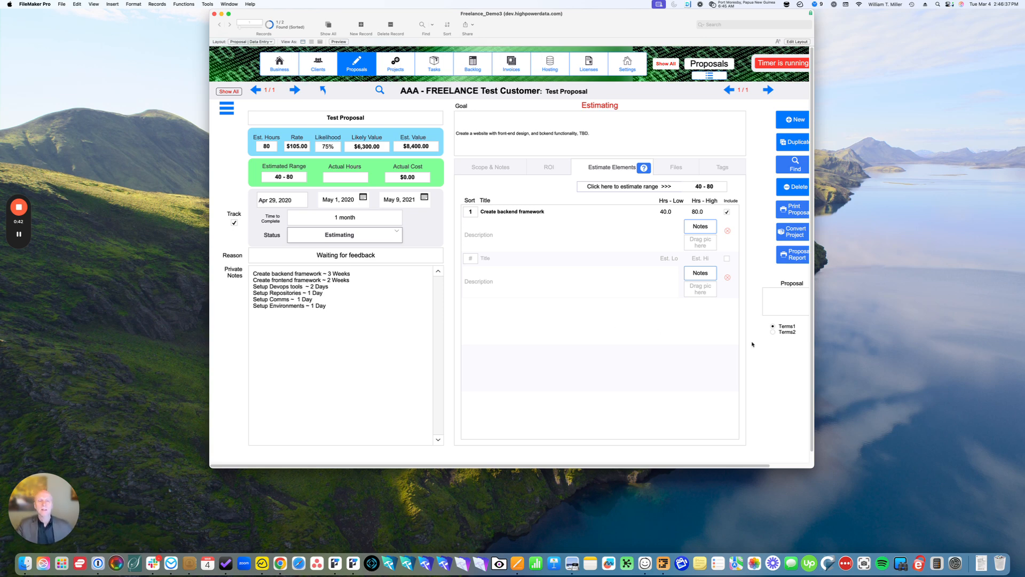
drag(814, 360, 826, 358)
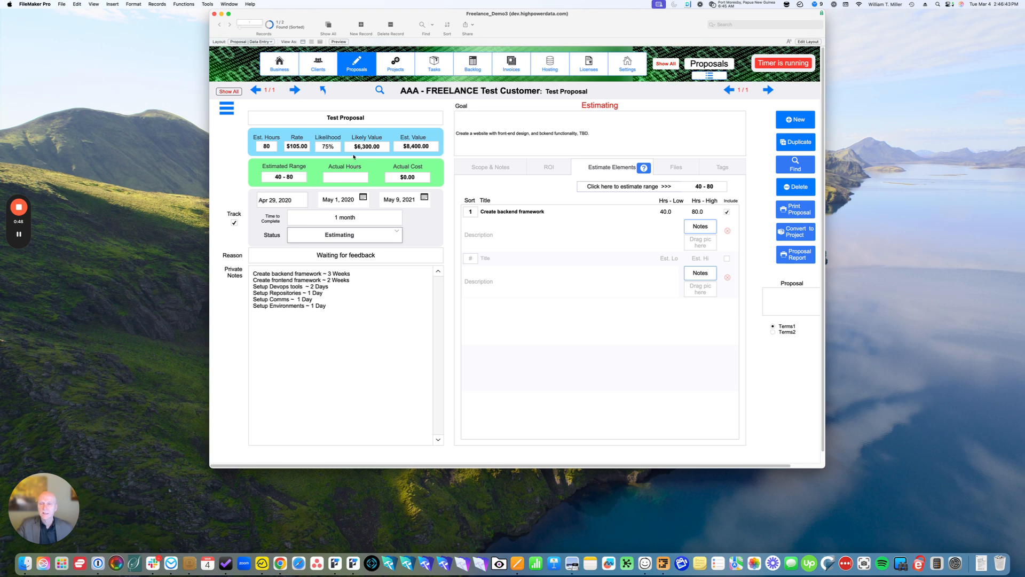
Examine the proposal's title, likelihood choices, actual hours, status choices and private notes
click(366, 118)
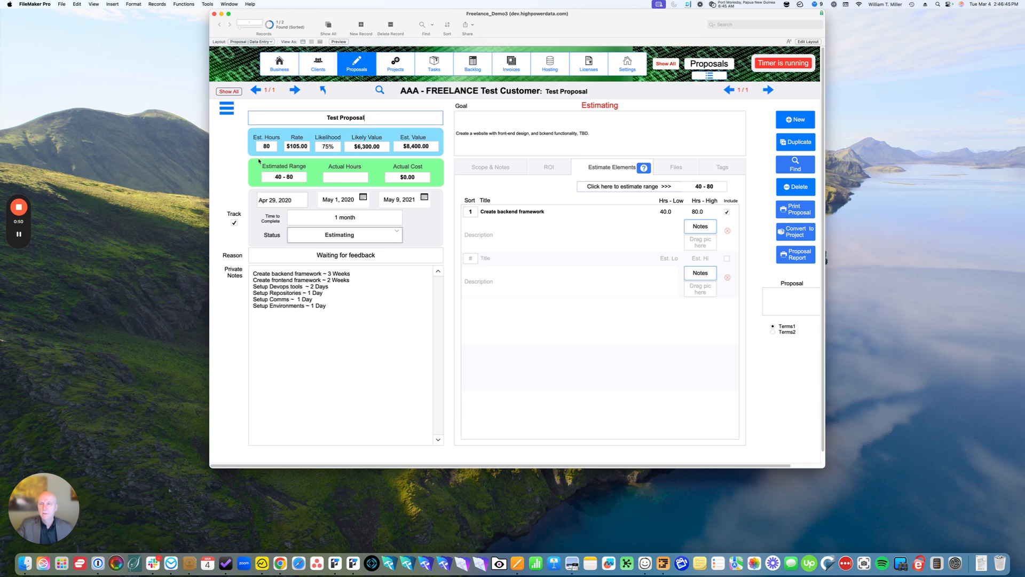
click(334, 149)
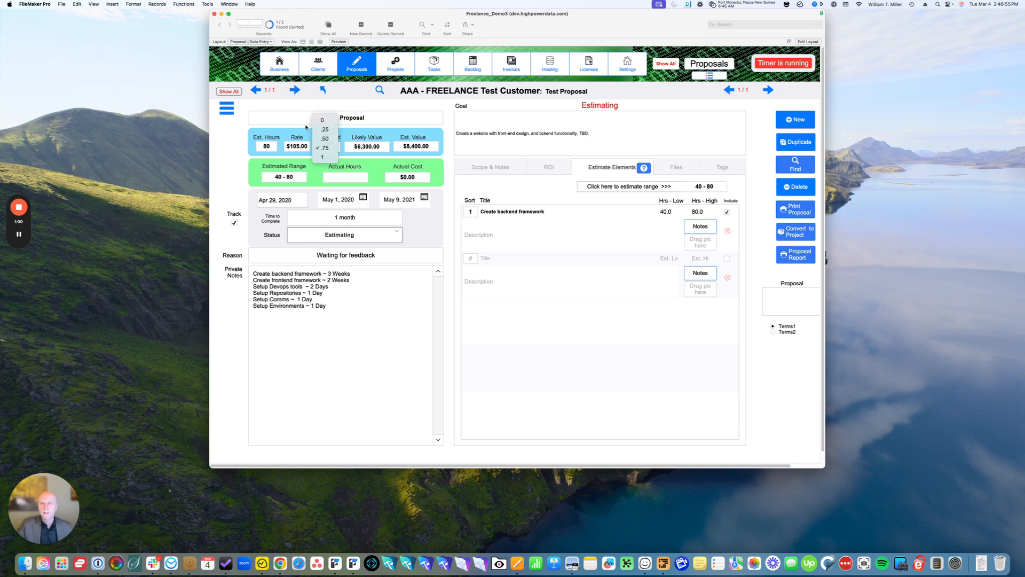
click(327, 148)
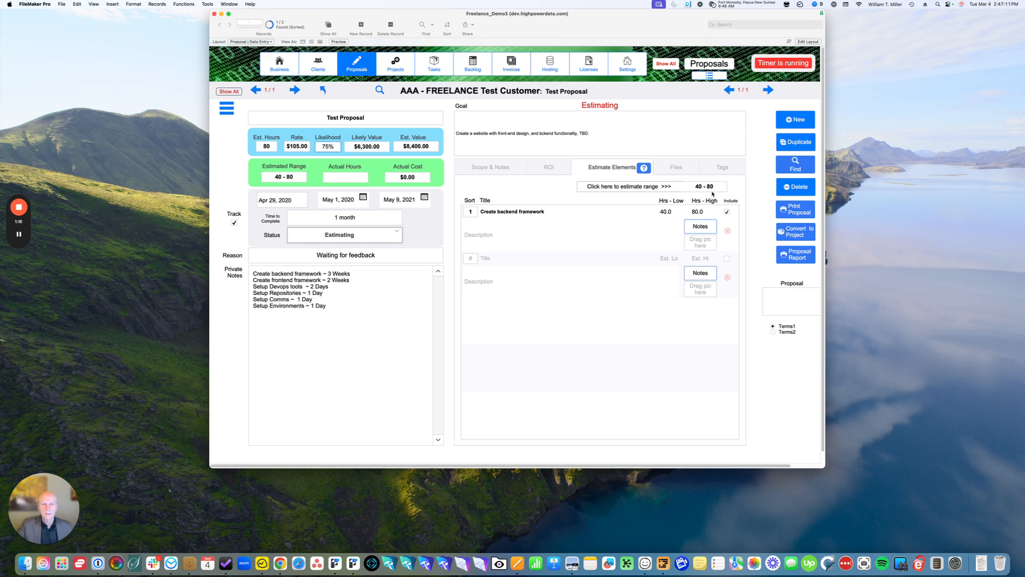
click(348, 178)
click(359, 235)
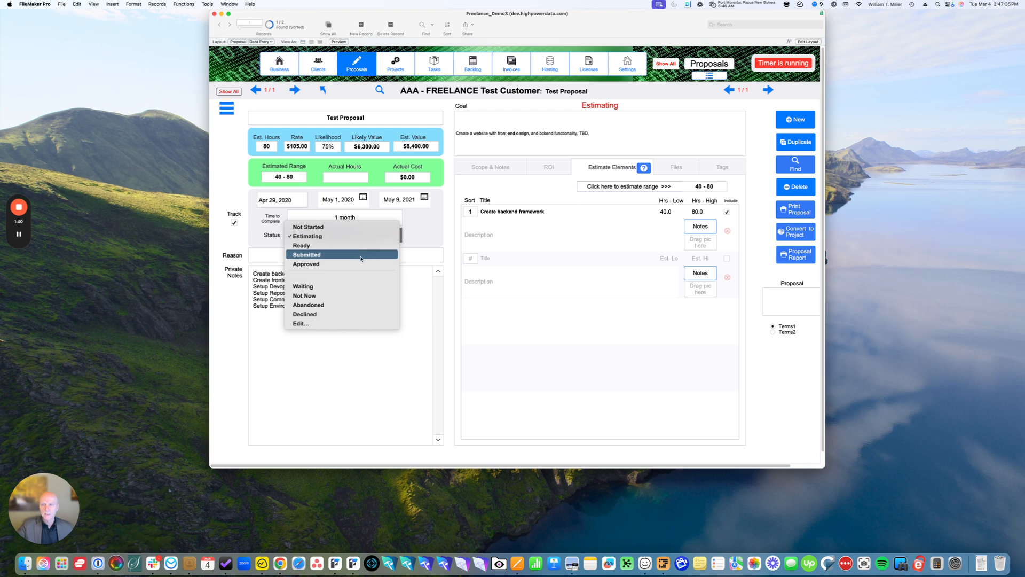
click(433, 242)
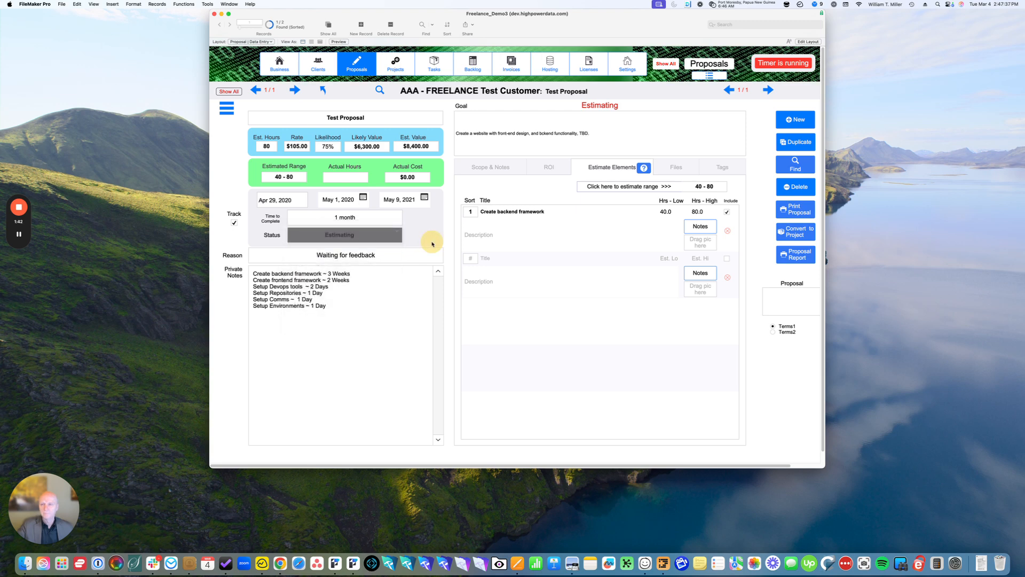
click(328, 309)
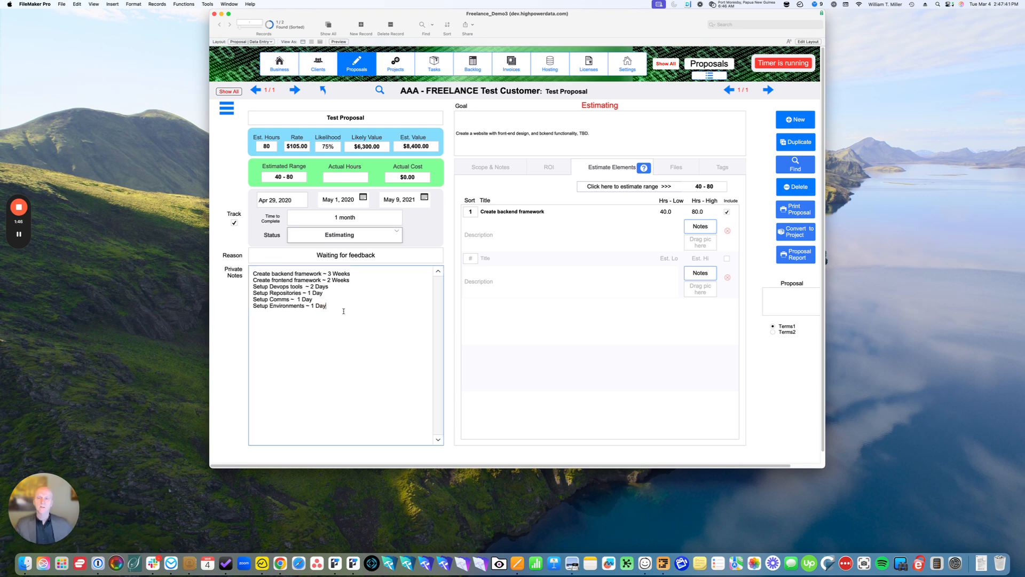
drag(344, 312, 255, 274)
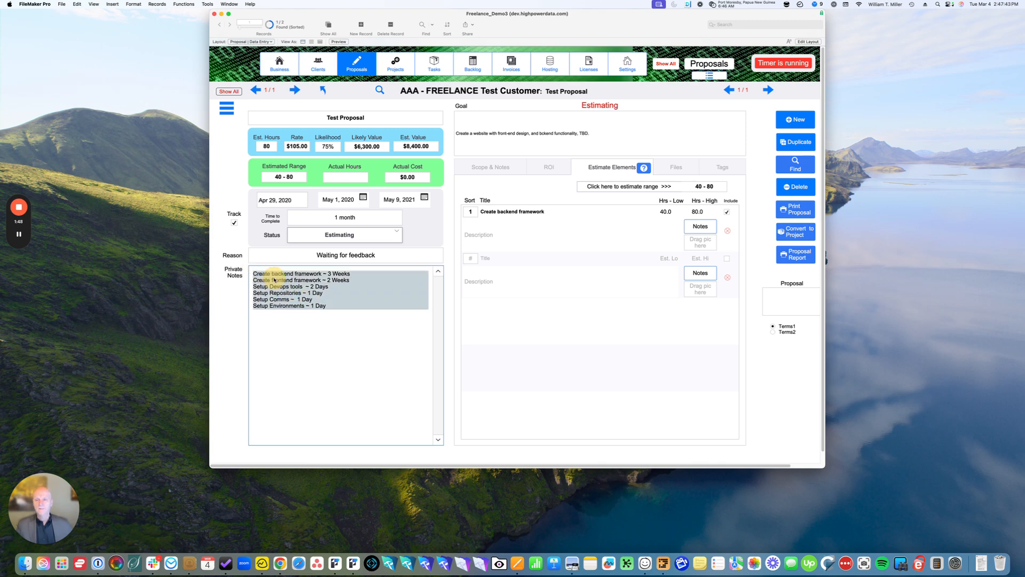
Show the proposal's scope and notes, and correct the misspelled word in the goal to "backend"
click(498, 170)
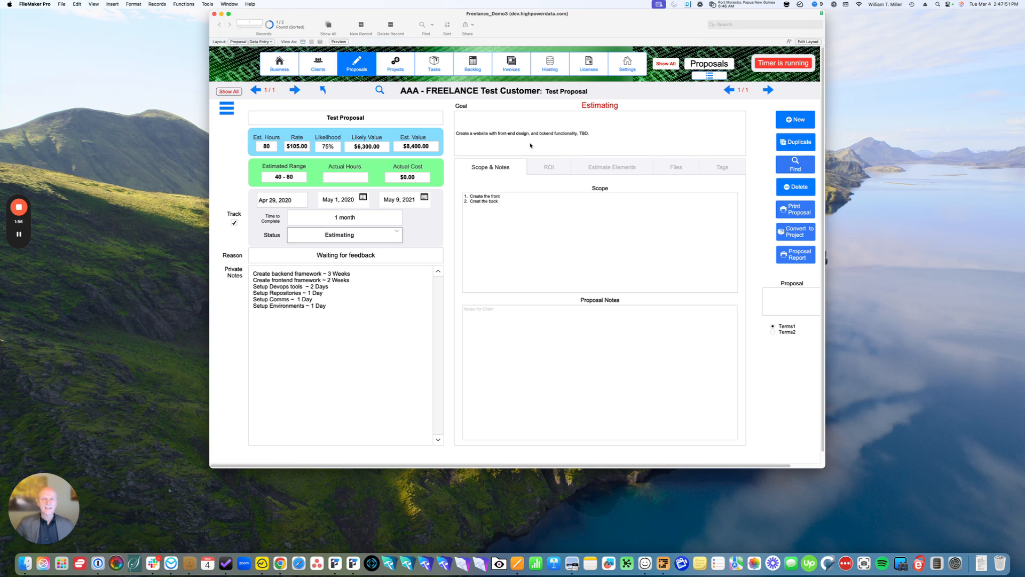
click(549, 136)
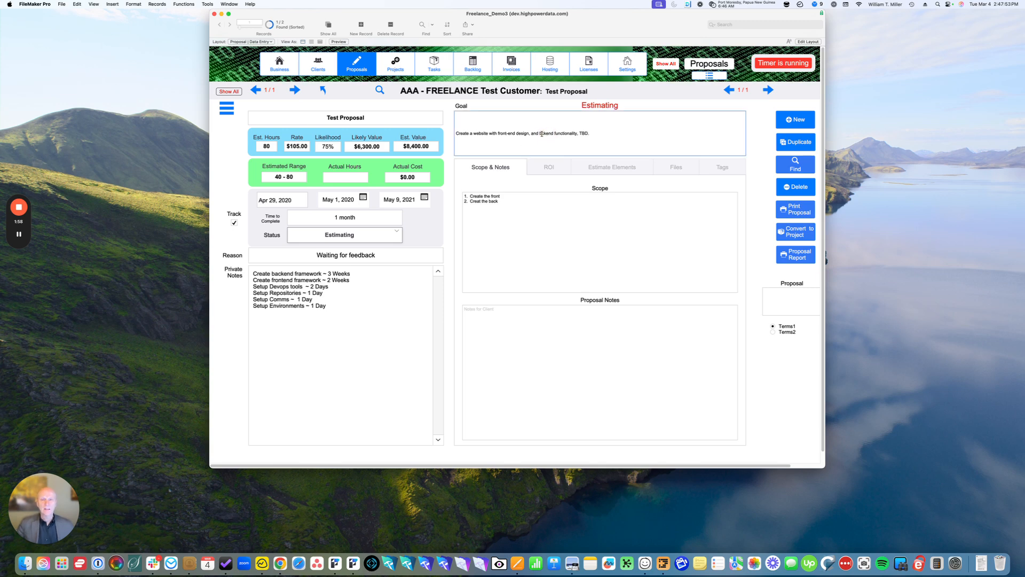
click(539, 149)
text(a)
click(551, 152)
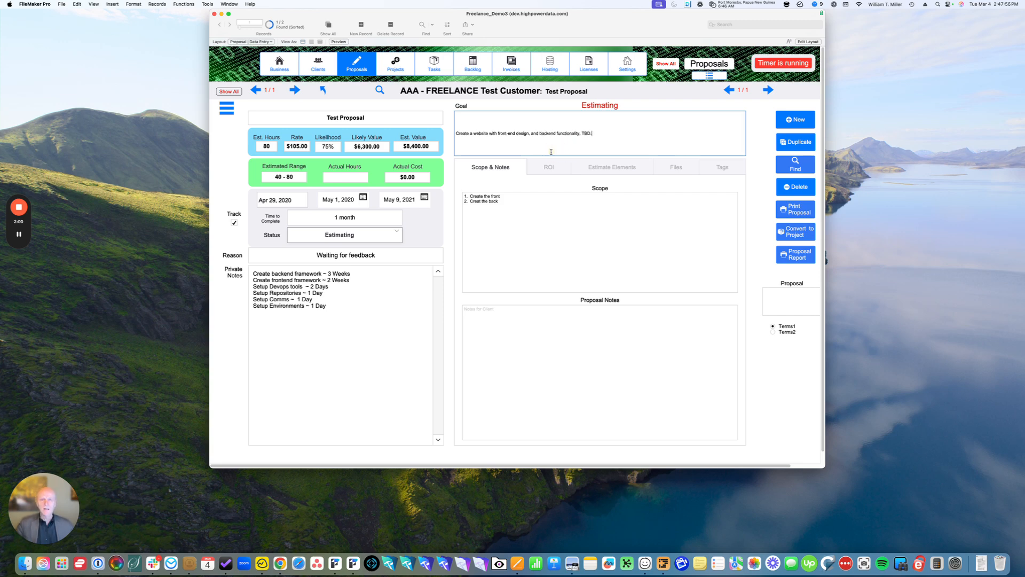
Correct the second scope item to read "Create the back"
click(509, 203)
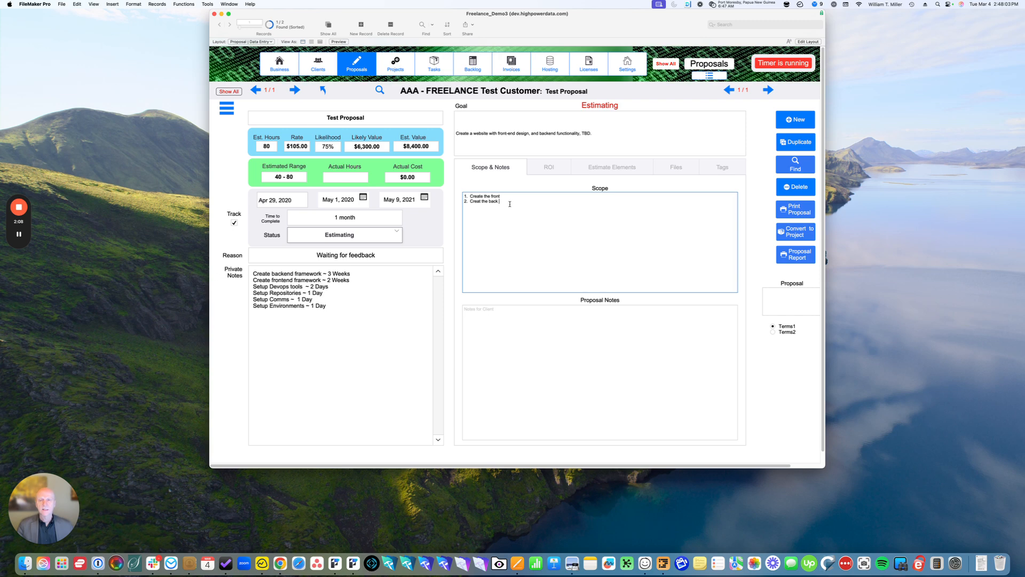
triple_click(487, 200)
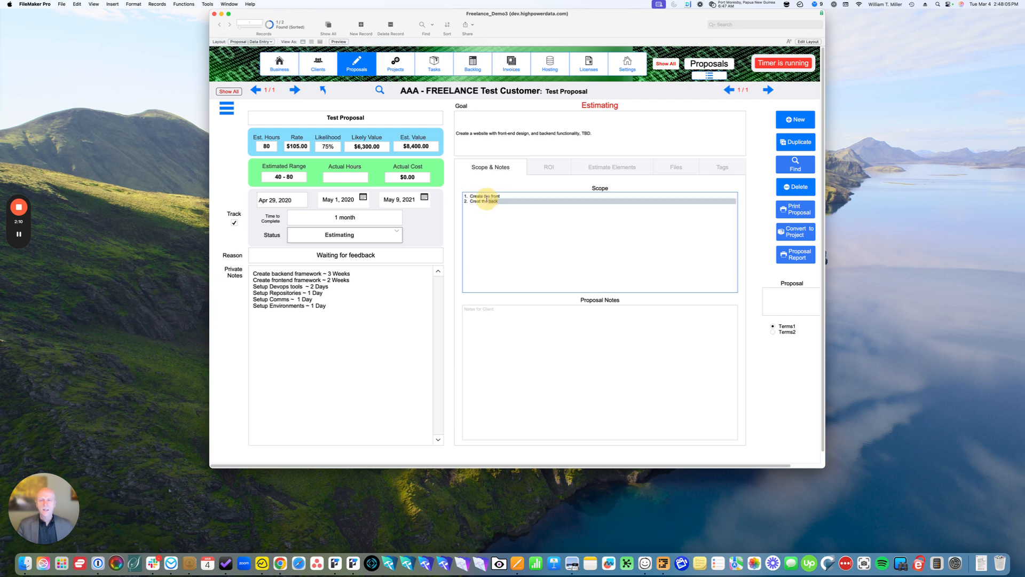
triple_click(506, 211)
click(521, 221)
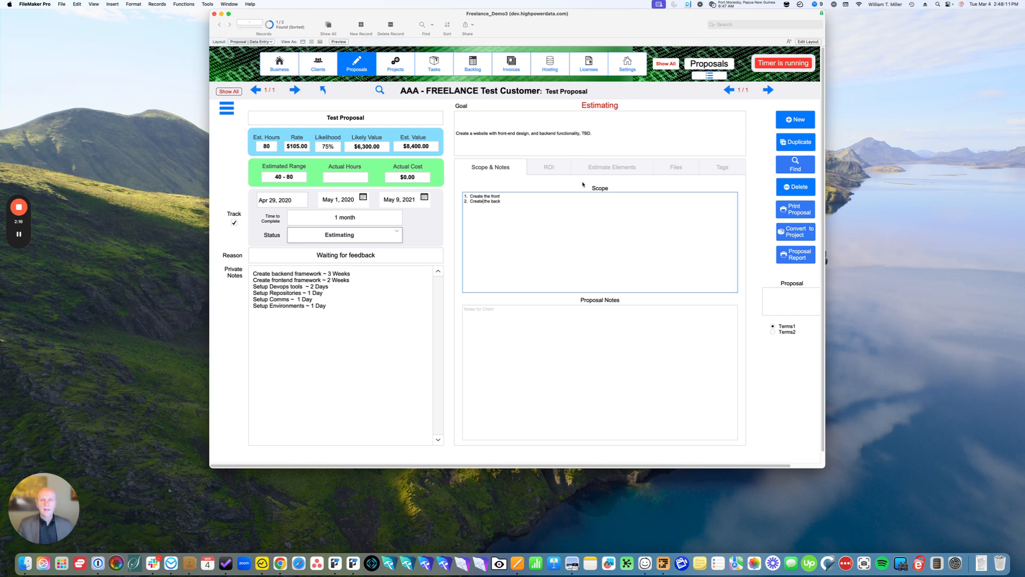
Review the proposal's ROI text
click(561, 170)
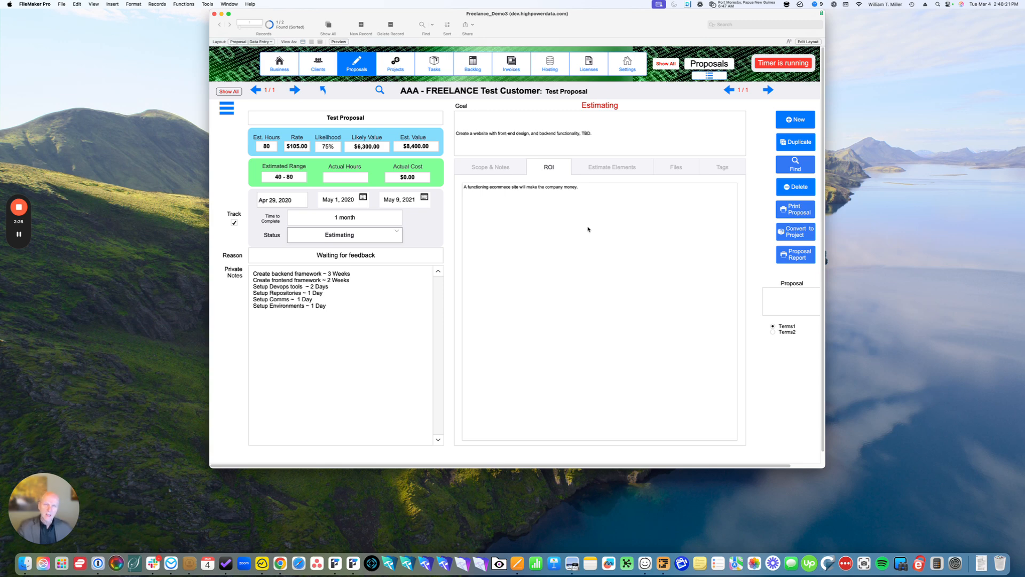
click(480, 198)
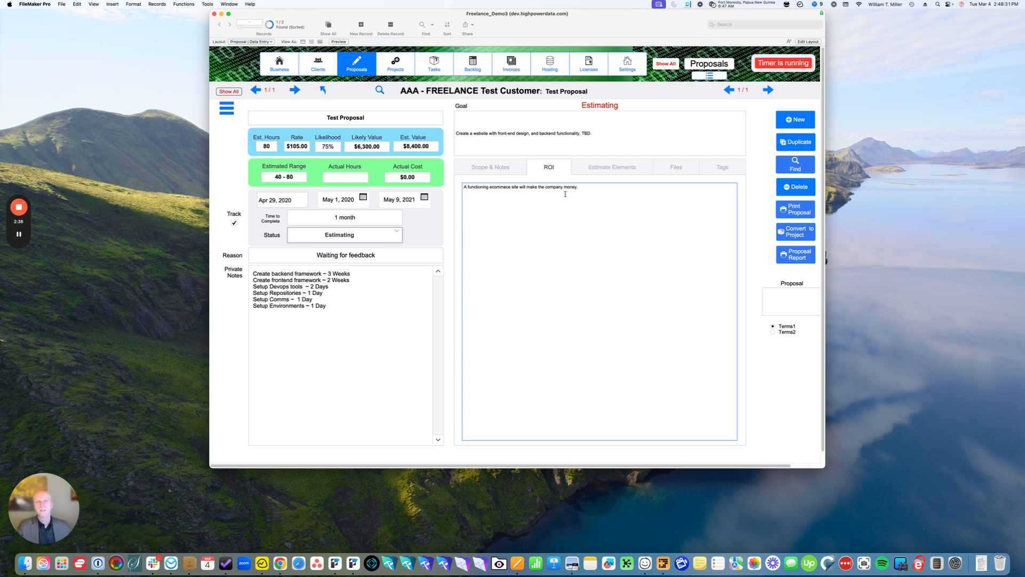
scroll(566, 195, down, 1)
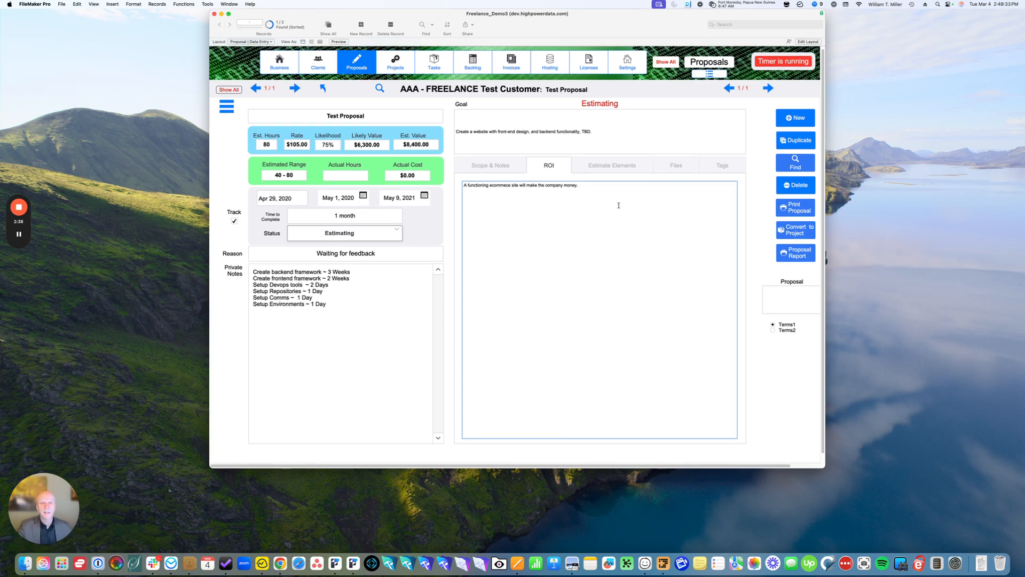
Add an estimate element with sort number 2, using "Create frontend framework" from the private notes as its title
click(613, 167)
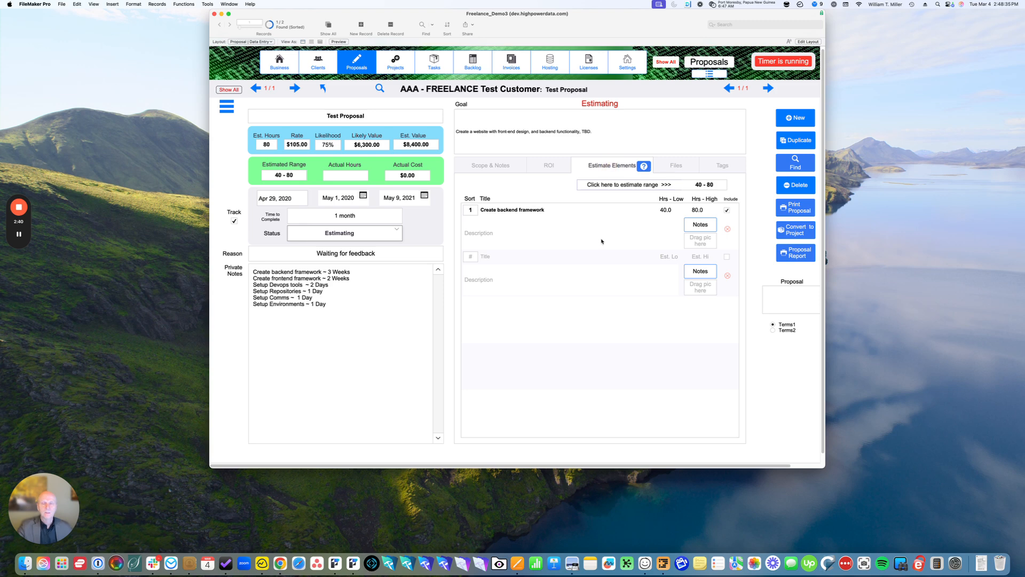
click(470, 256)
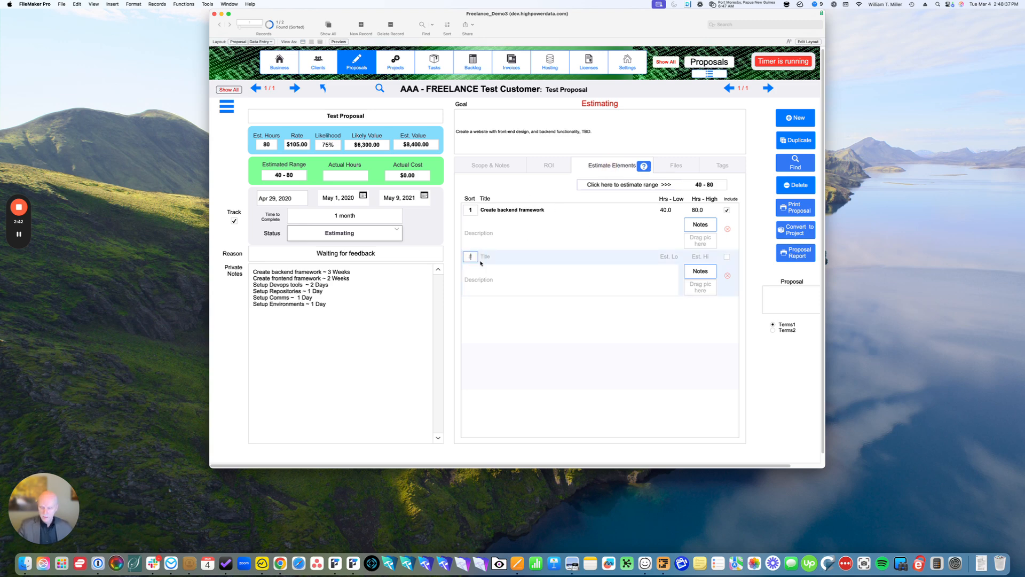
text(2)
click(499, 256)
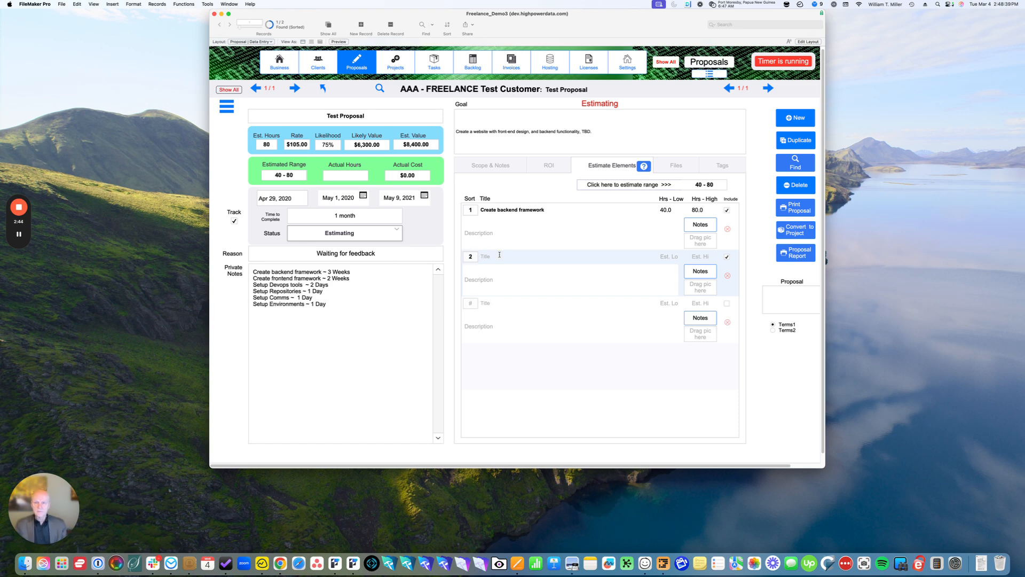
double_click(333, 278)
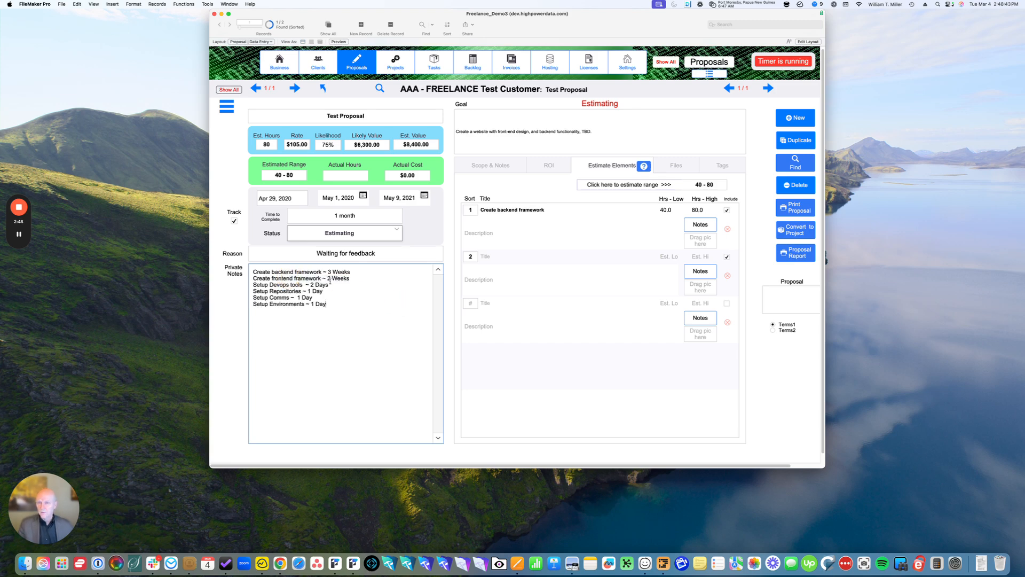
double_click(304, 278)
drag(304, 278, 243, 278)
key(cmd+c)
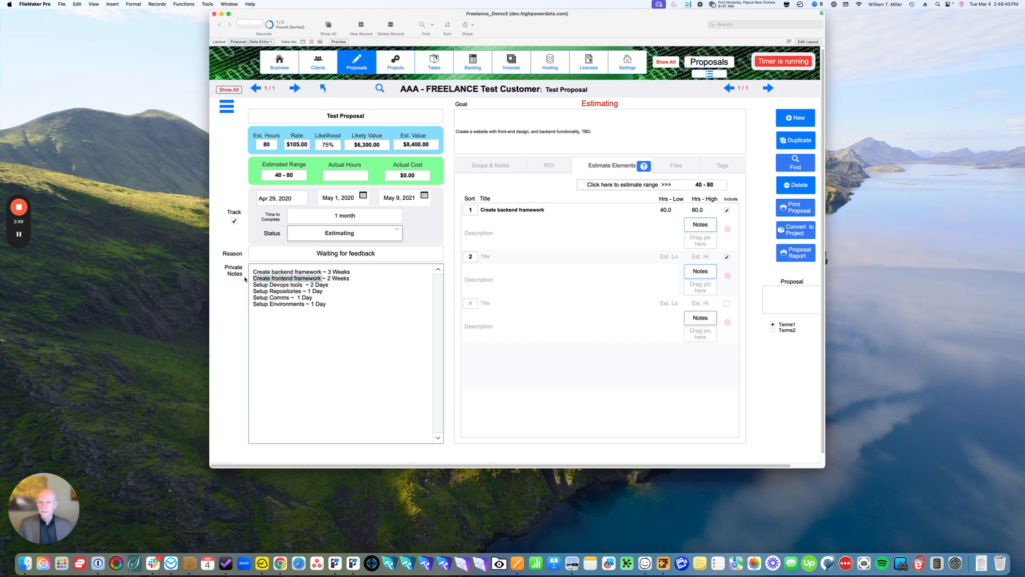
click(496, 257)
key(cmd+v)
click(520, 284)
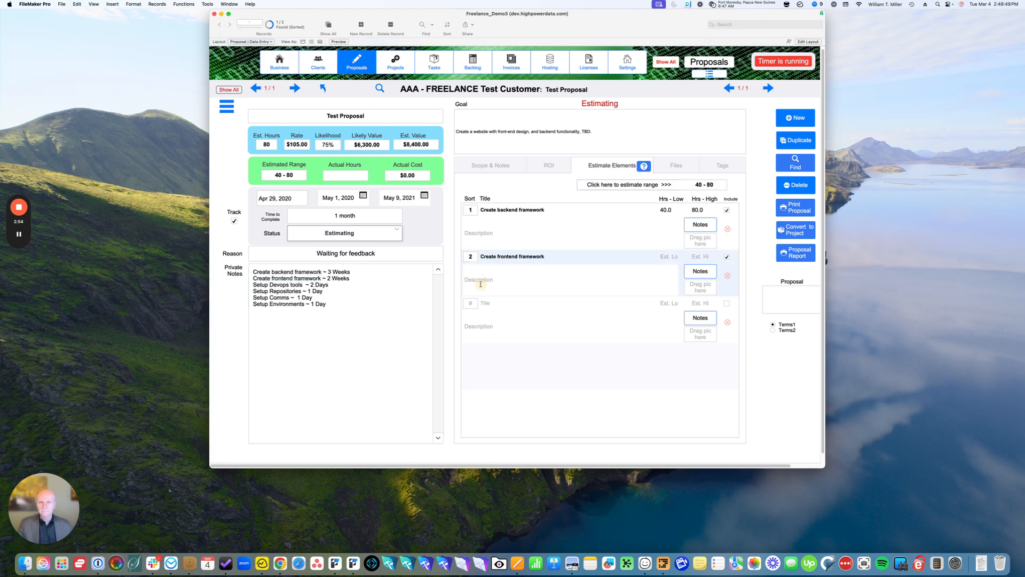
Reorder the estimate elements by giving Create frontend framework sort number 1 and Create backend framework sort number 2
click(470, 256)
text(1)
click(468, 210)
text(2)
click(459, 225)
click(455, 224)
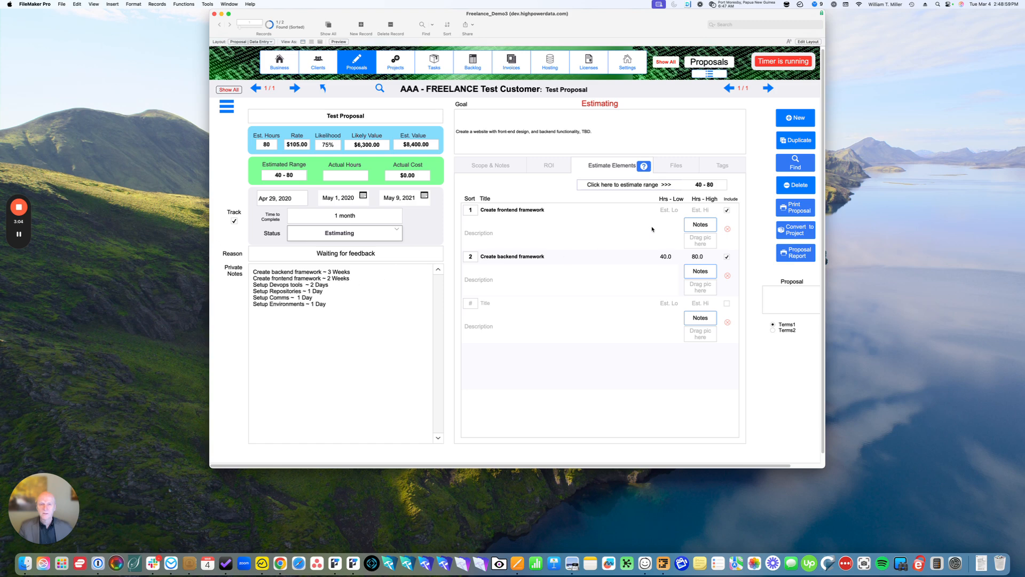
Set the Create frontend framework estimate to 20 low hours and 60 high hours
click(670, 211)
text(2)
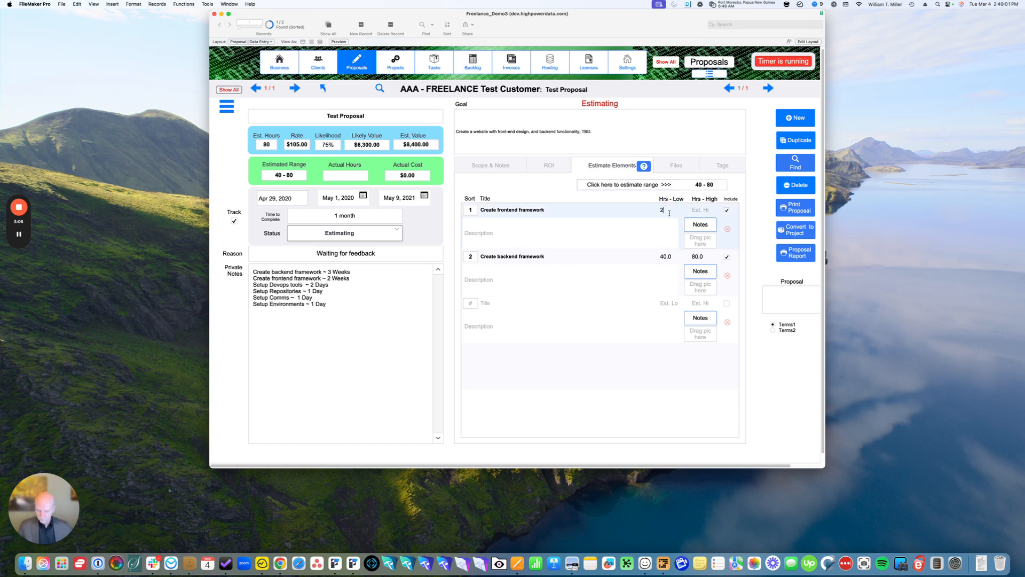
text(0)
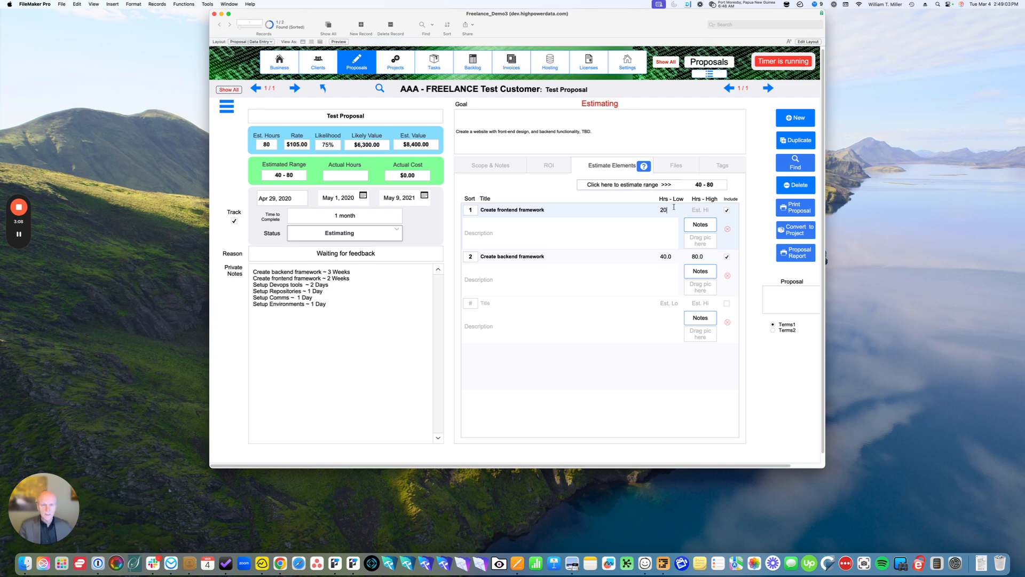
click(694, 211)
text(60)
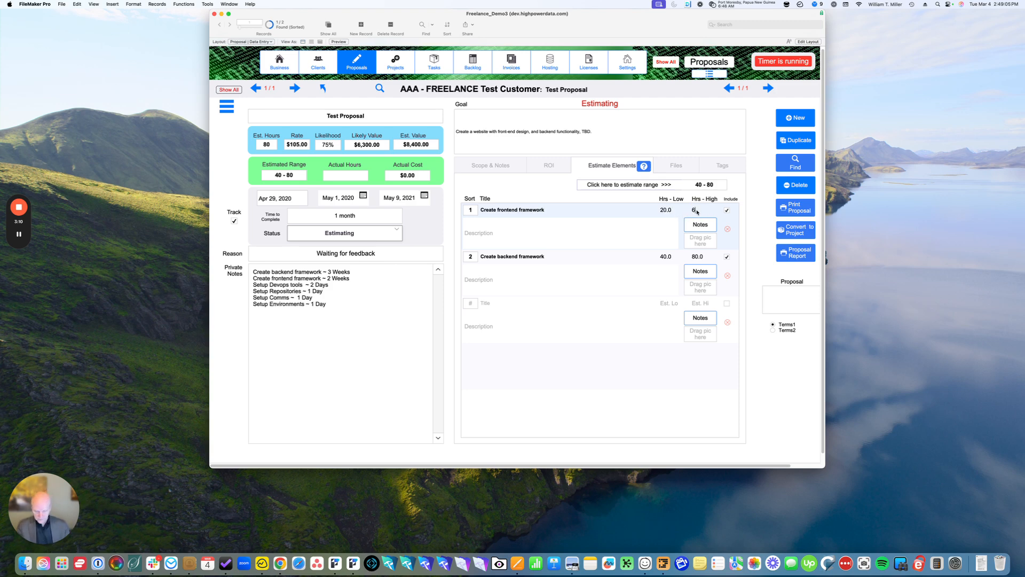
click(538, 365)
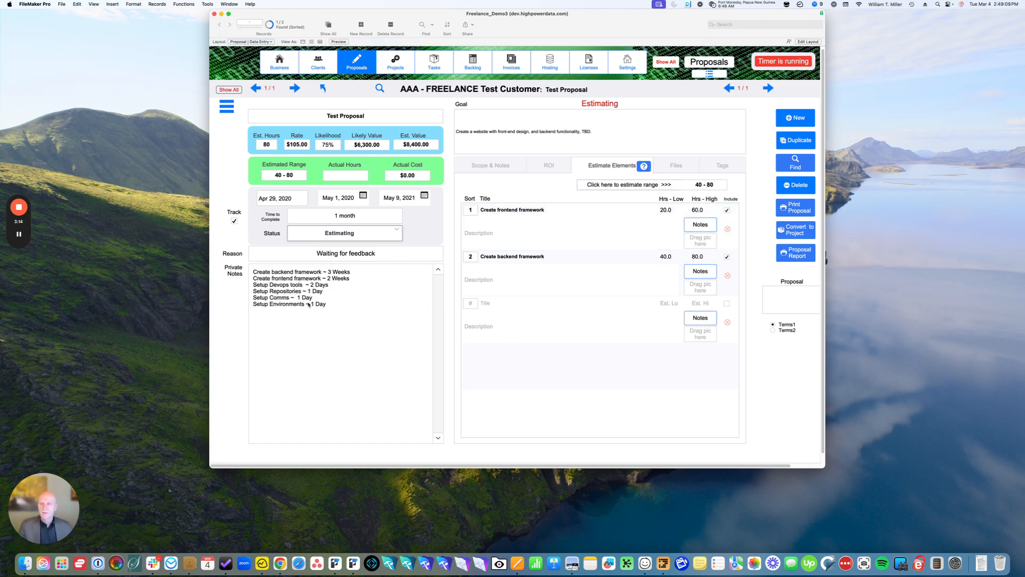
Add a "Setup Environments" estimate element copied from the private notes and give it sort number 0
drag(304, 305, 251, 306)
key(super+c)
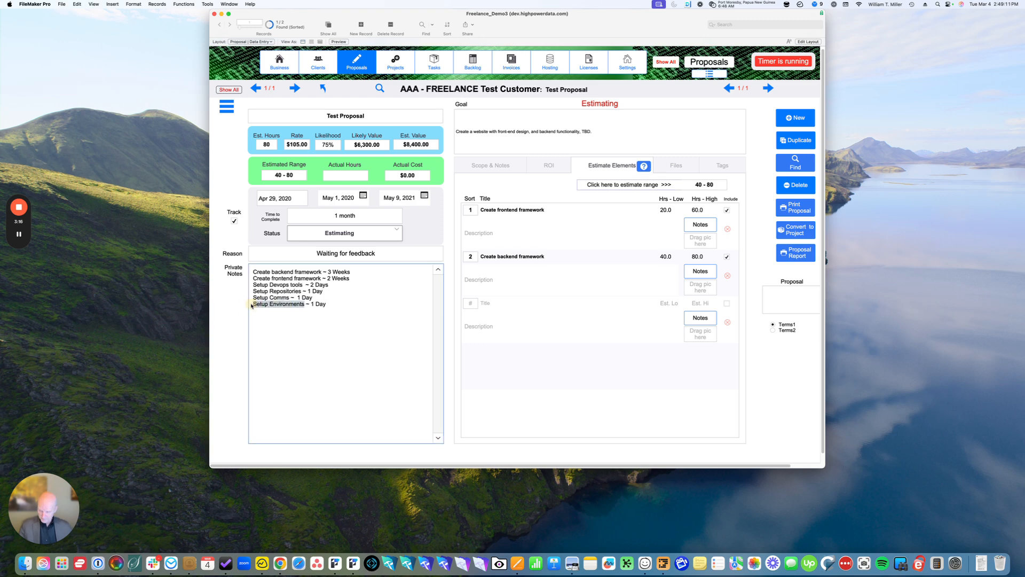
click(490, 304)
key(super+v)
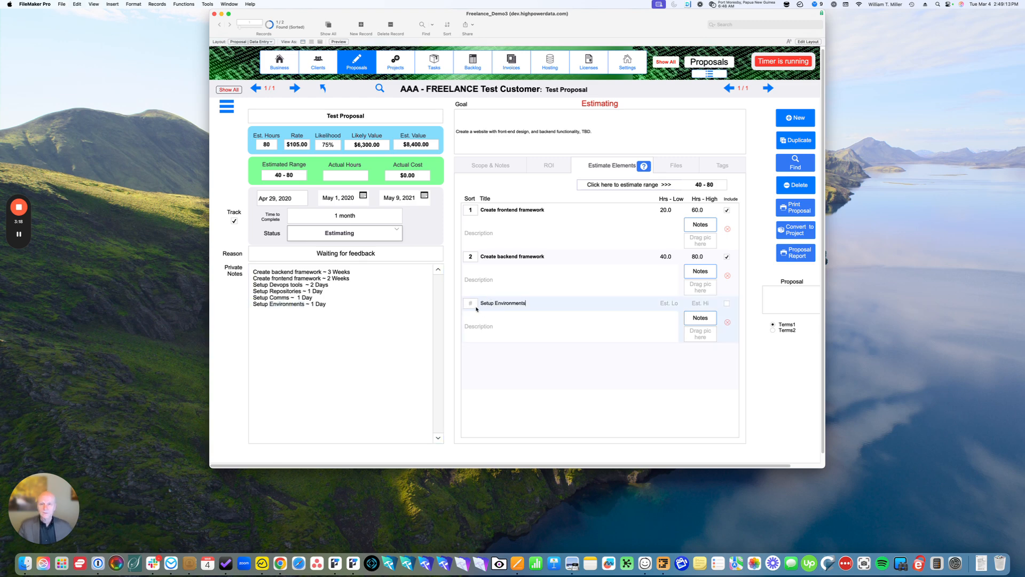
click(467, 304)
text(1)
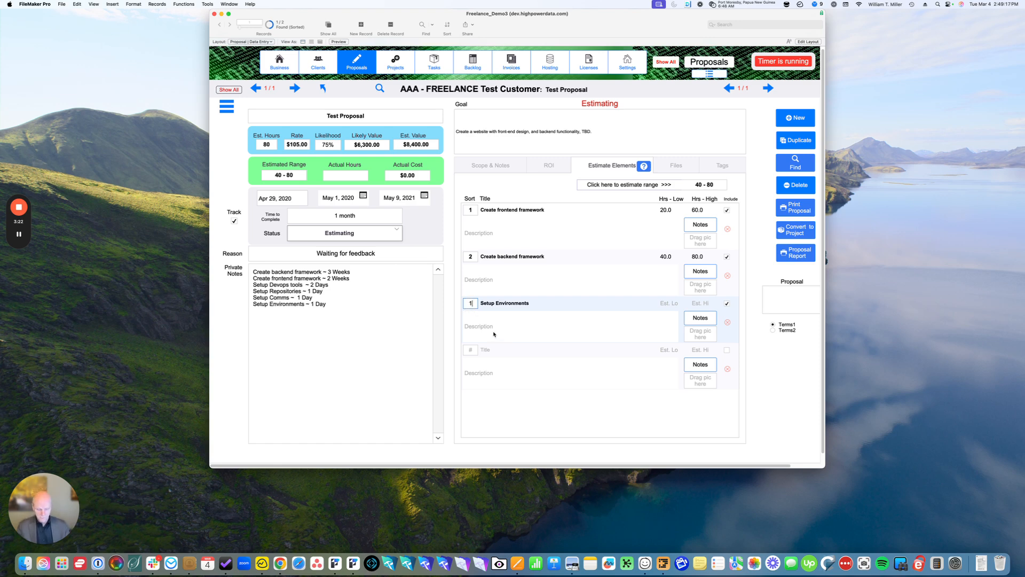
key(BackSpace)
text(0)
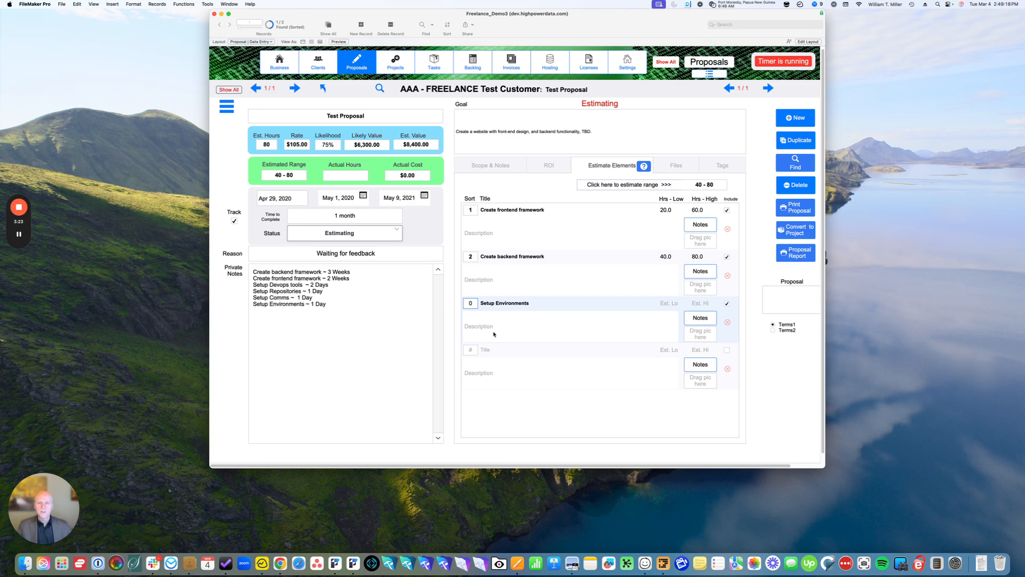
click(458, 327)
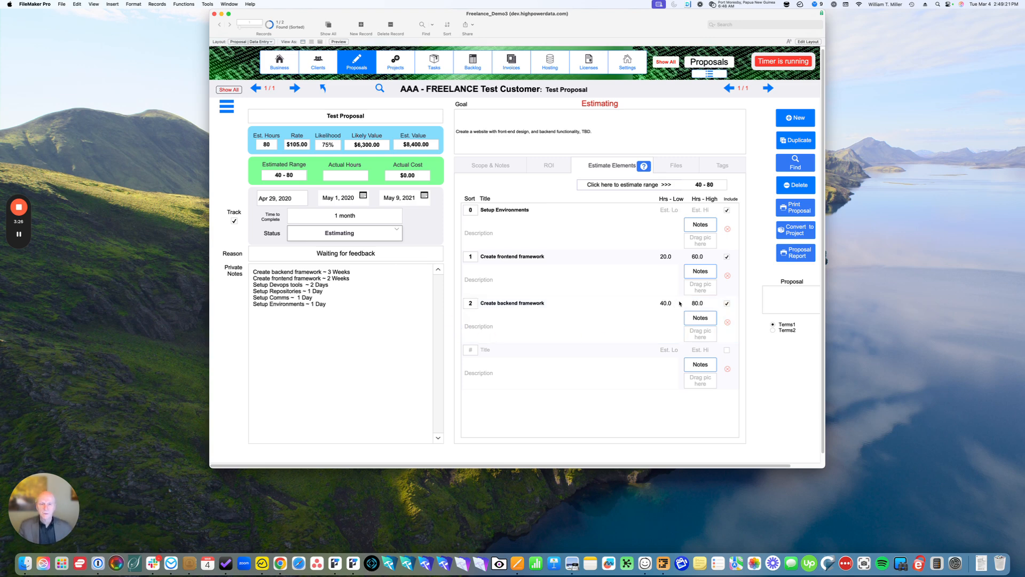
Set the Setup Environments estimate to 4 low hours and 8 high hours
click(668, 210)
text(4)
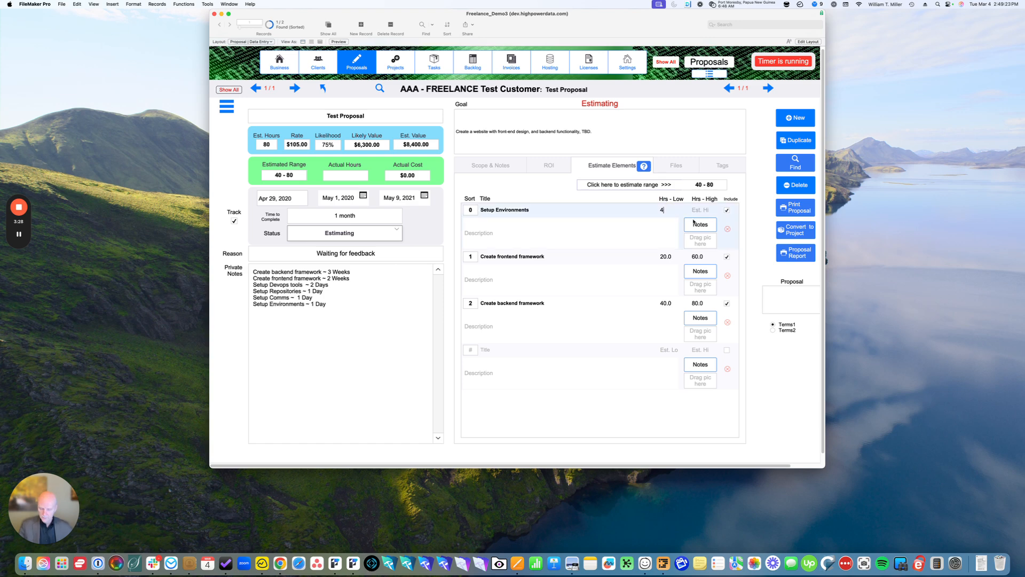
click(704, 210)
text(7)
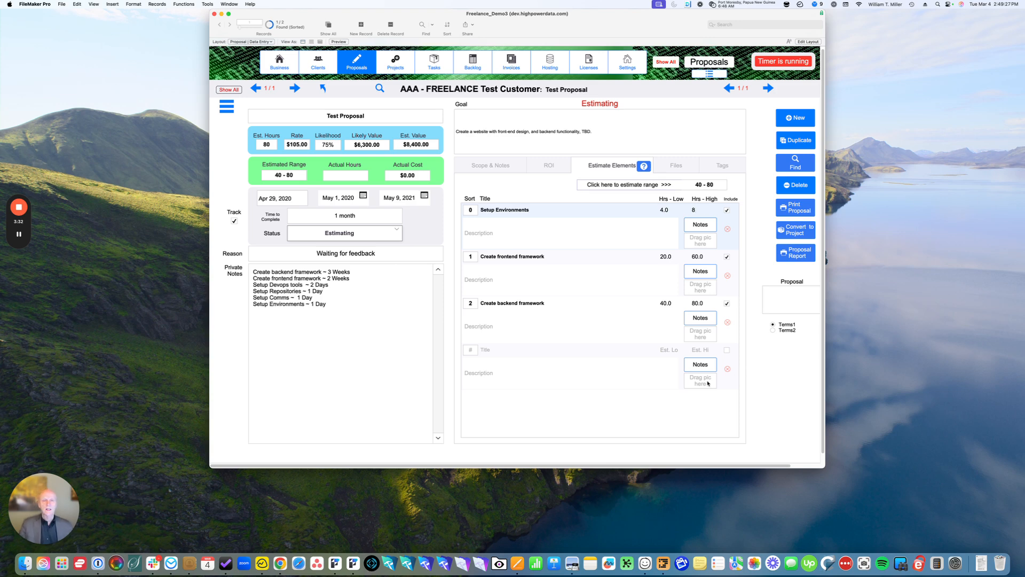
Look through the proposal's file insertion options and the tags used for finding matching proposals
click(677, 167)
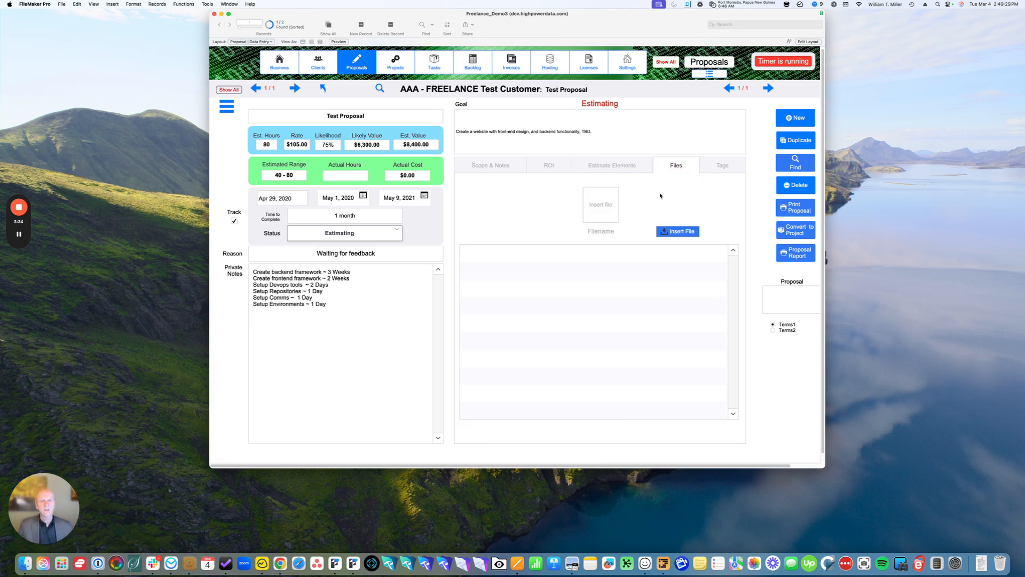
right_click(602, 202)
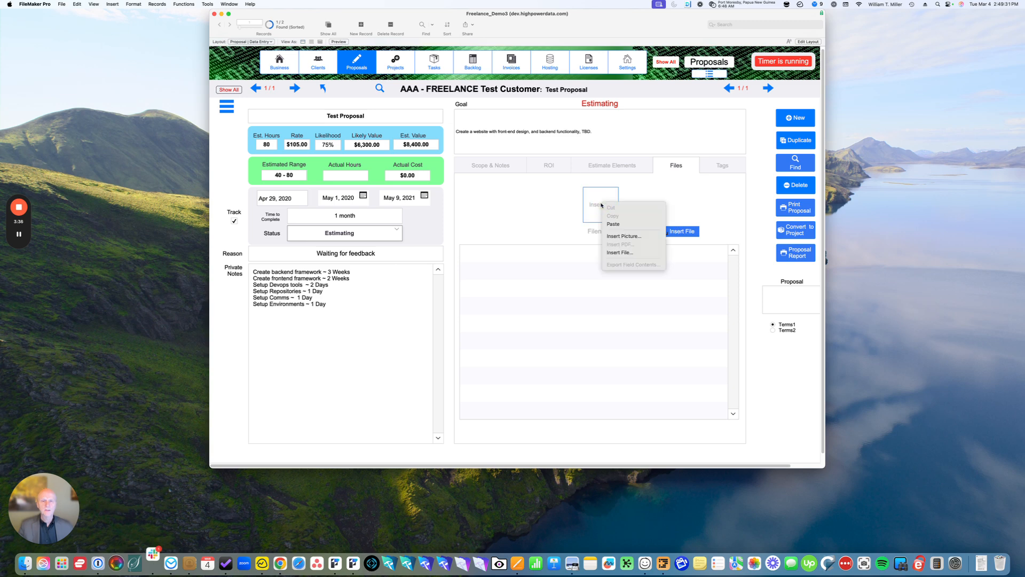
click(553, 206)
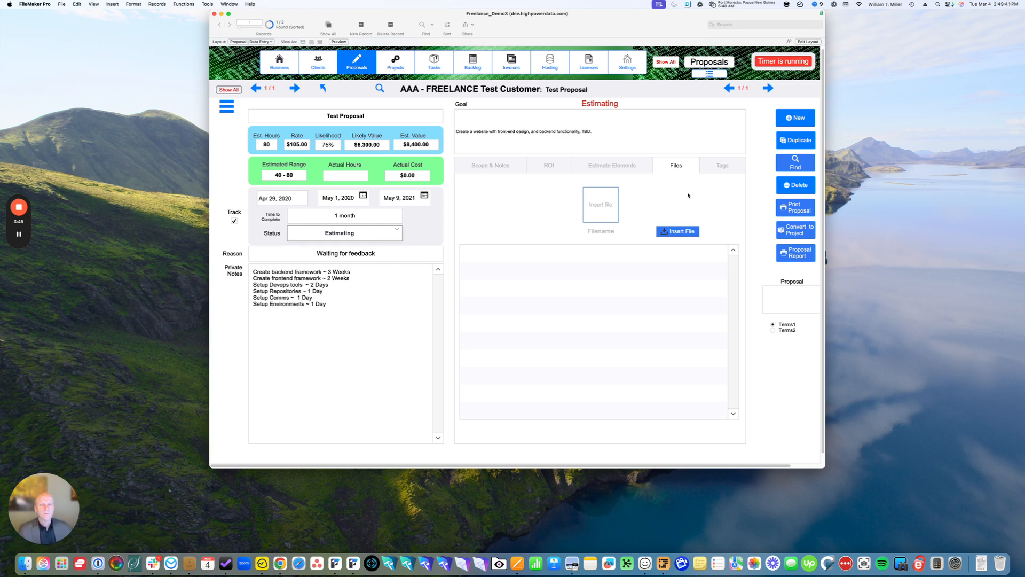
click(726, 166)
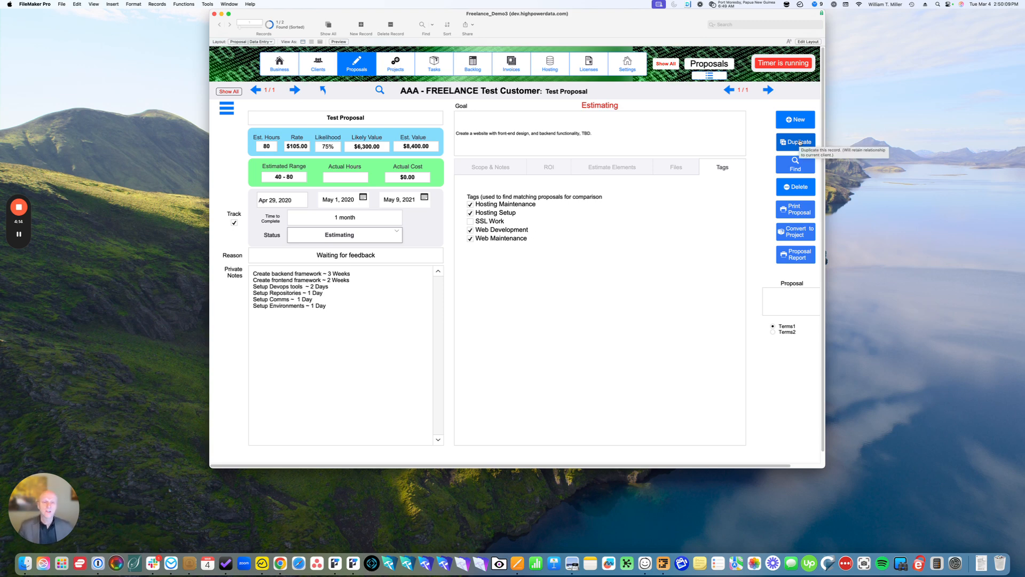
click(785, 167)
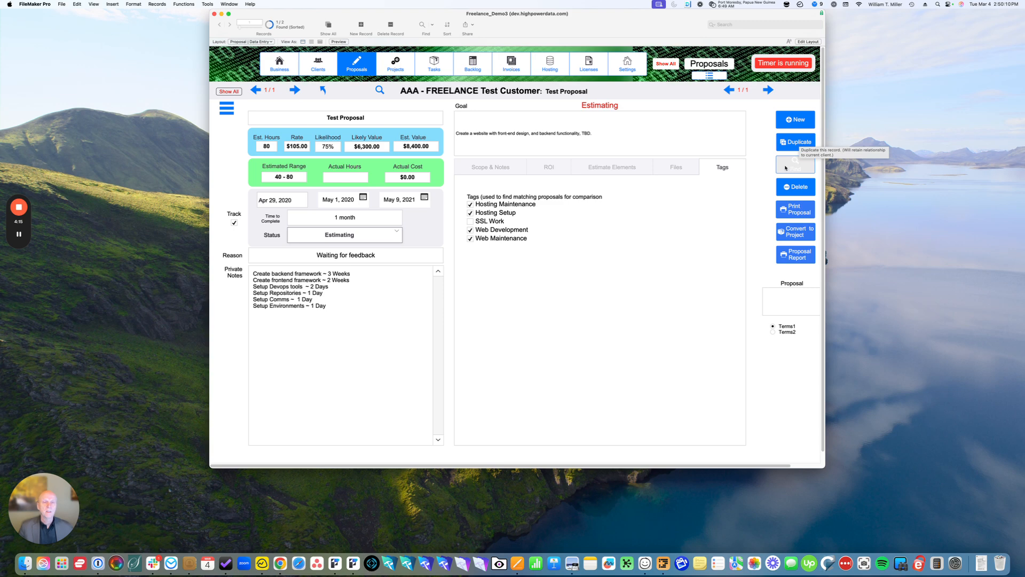
click(779, 233)
Change the proposal's status to Approved
click(359, 235)
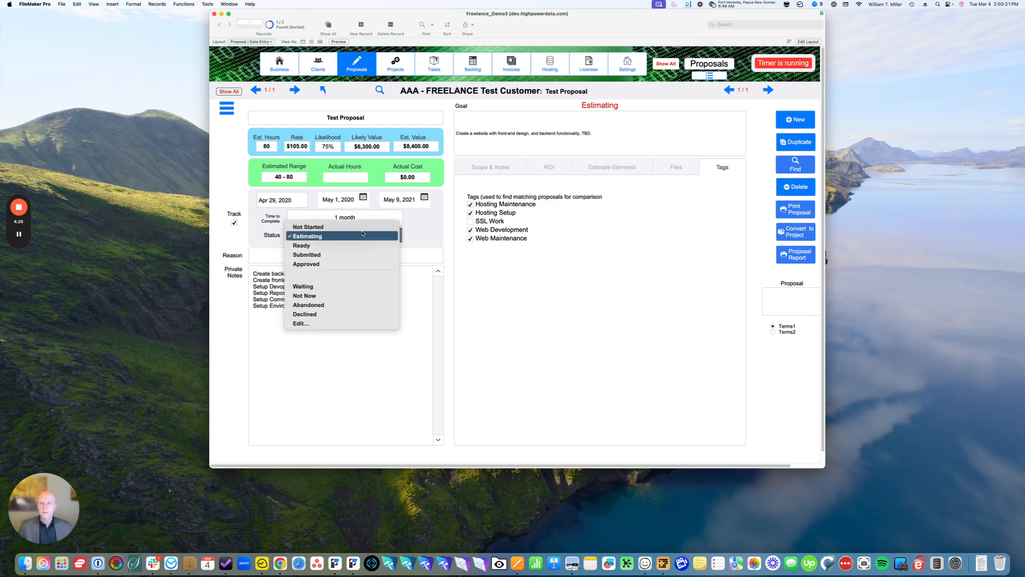
click(344, 255)
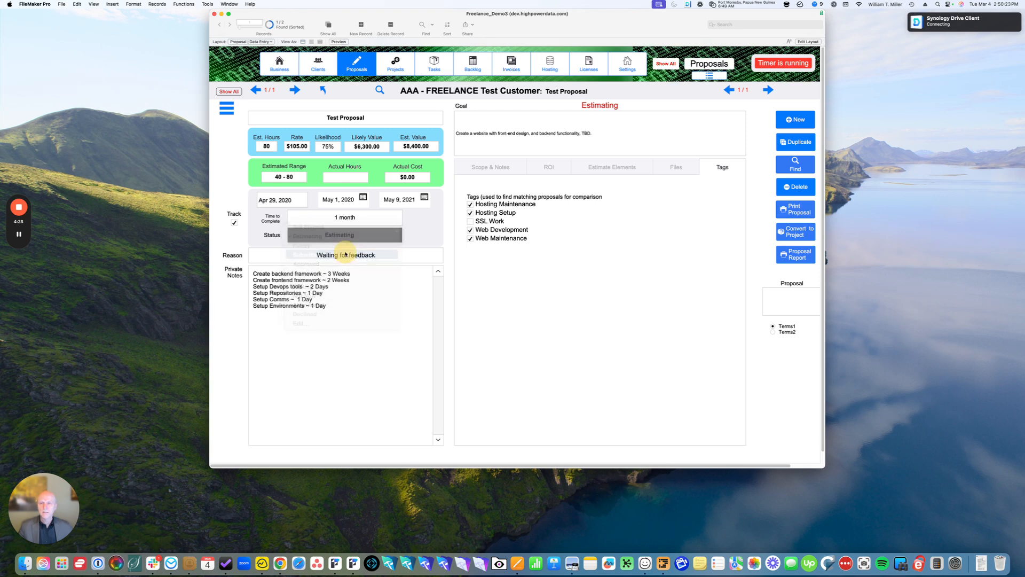
click(341, 235)
click(341, 246)
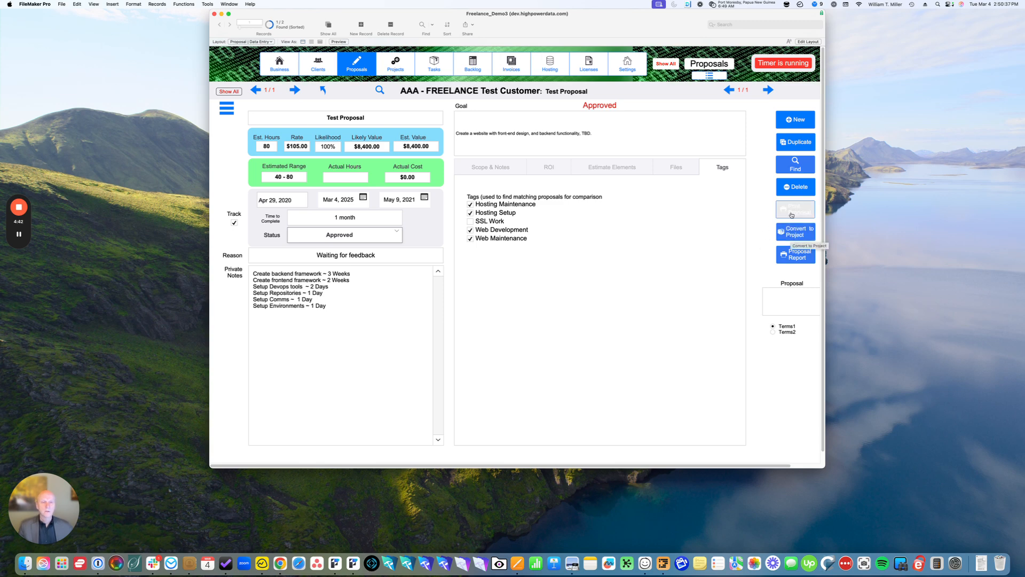
Preview the printable proposal in the Hours + Signature version, check its second page and close the preview
click(793, 212)
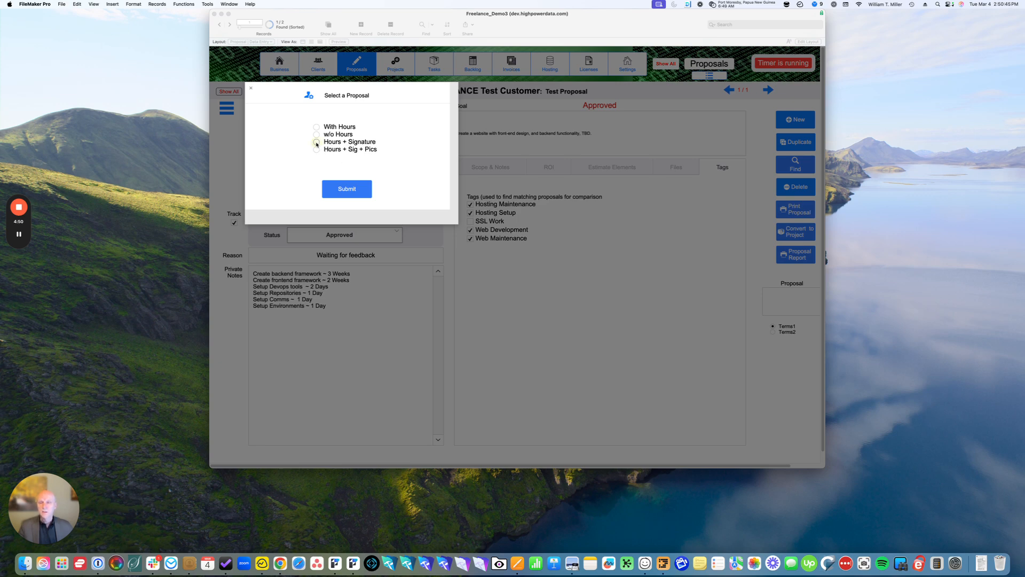
click(317, 142)
click(356, 190)
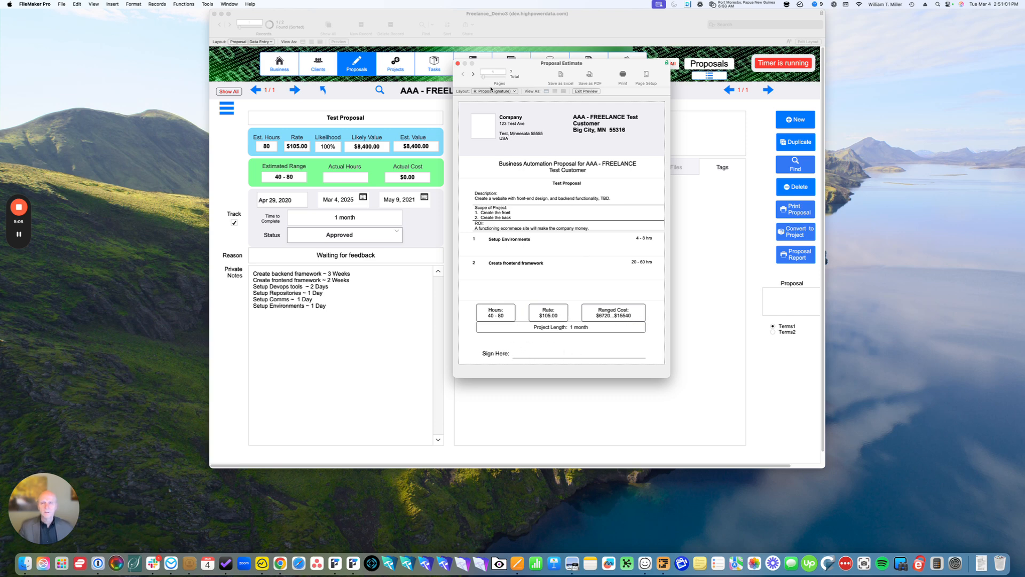
click(473, 75)
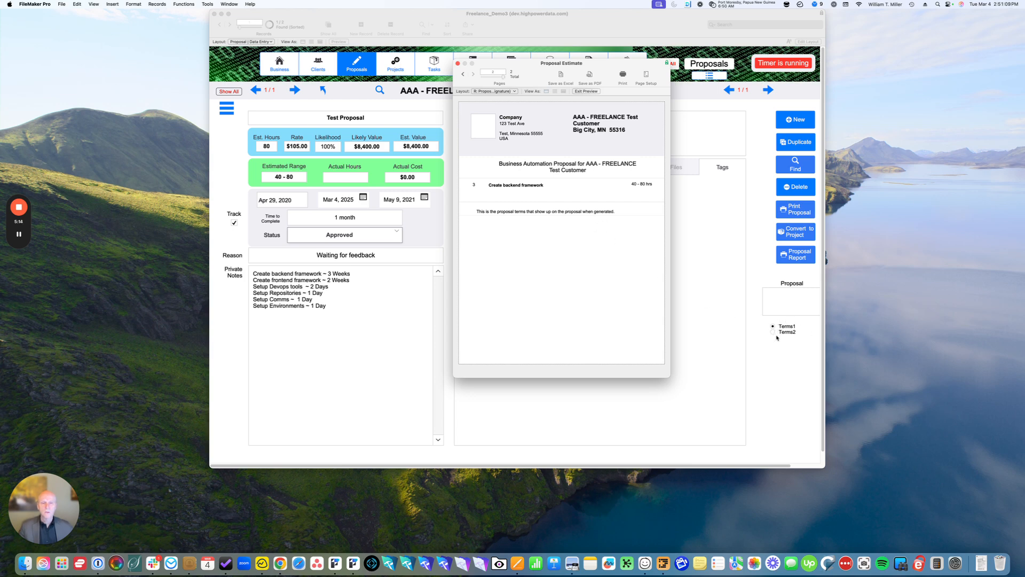
click(457, 63)
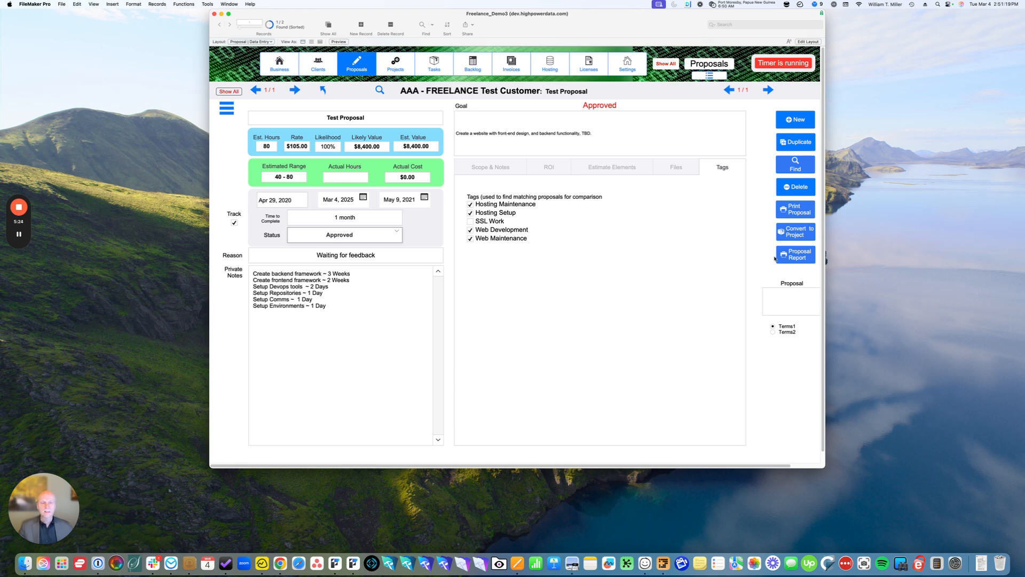
Convert the approved test proposal into a project
click(792, 235)
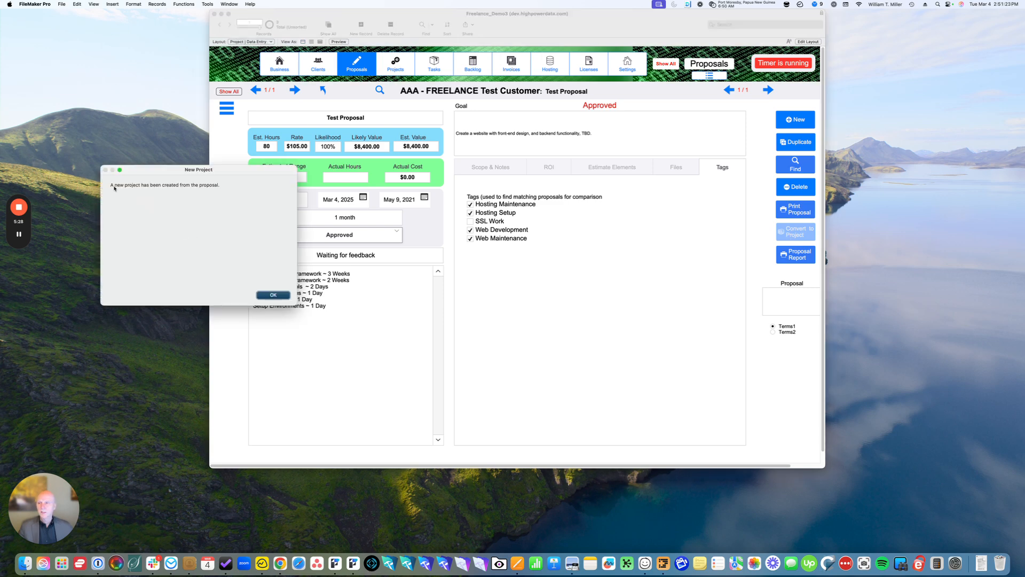
click(275, 295)
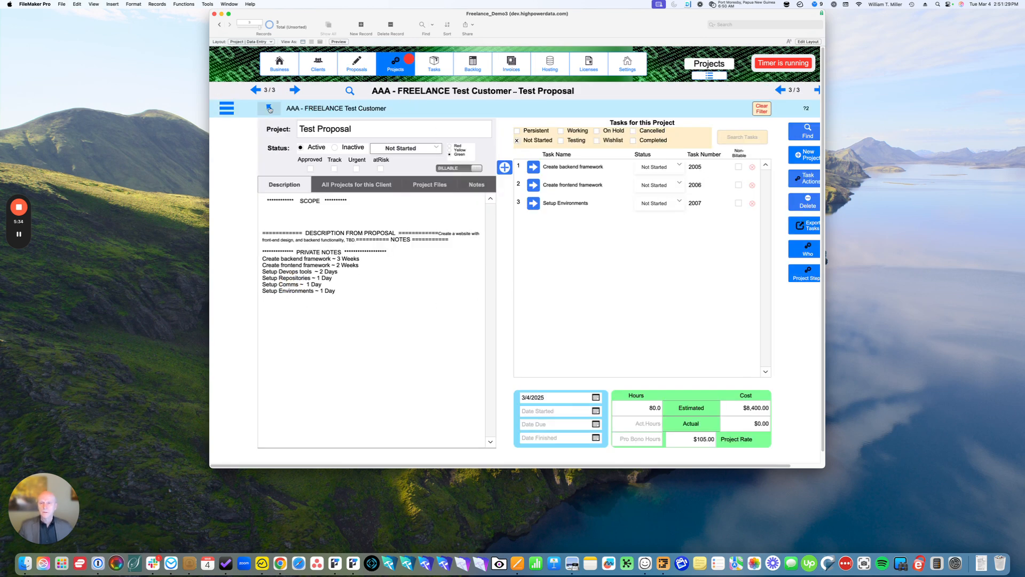
Examine the Test Proposal project's tasks and description through the client's project list, and return to the proposal's estimate elements
click(270, 109)
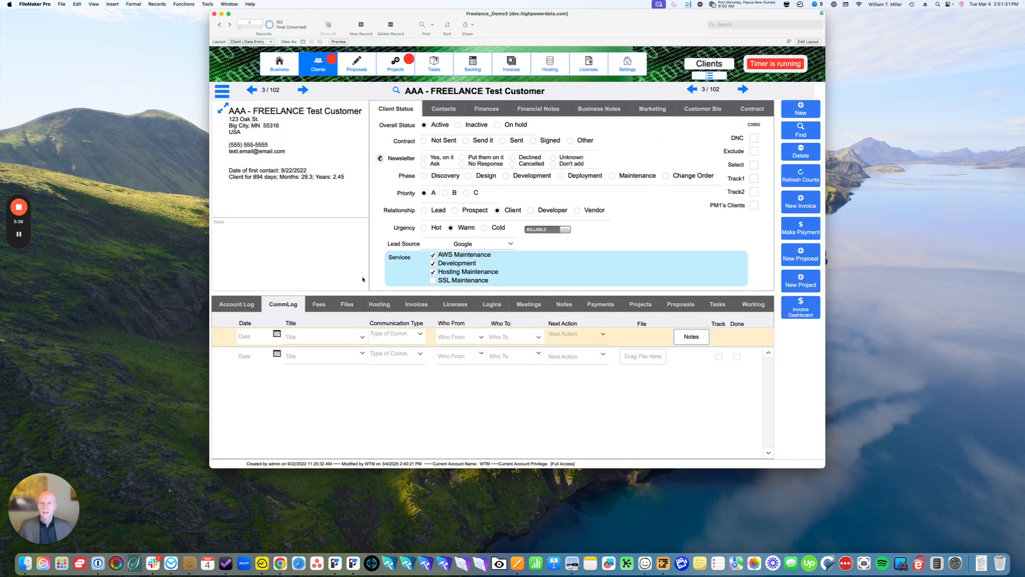
click(646, 306)
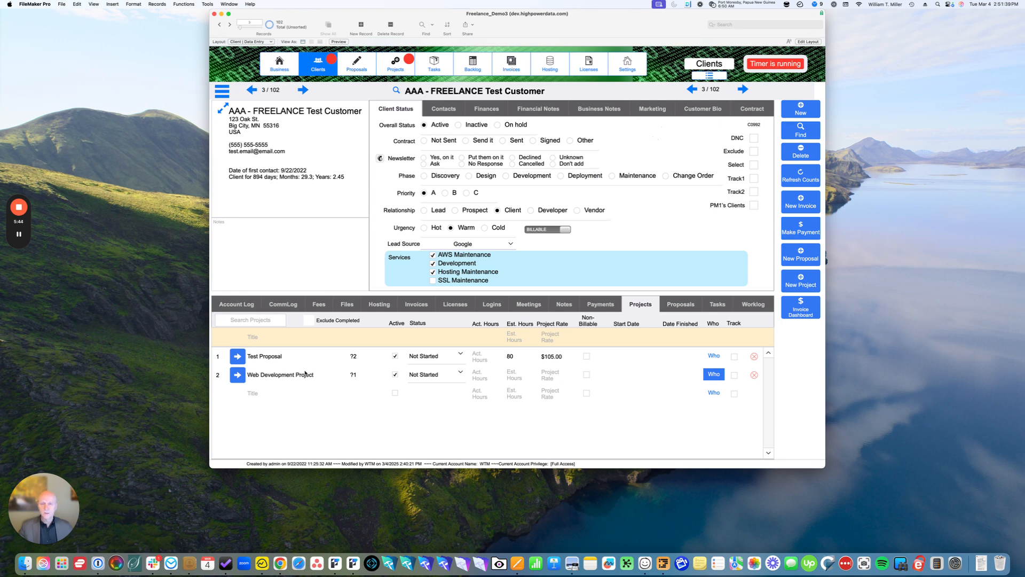
click(238, 358)
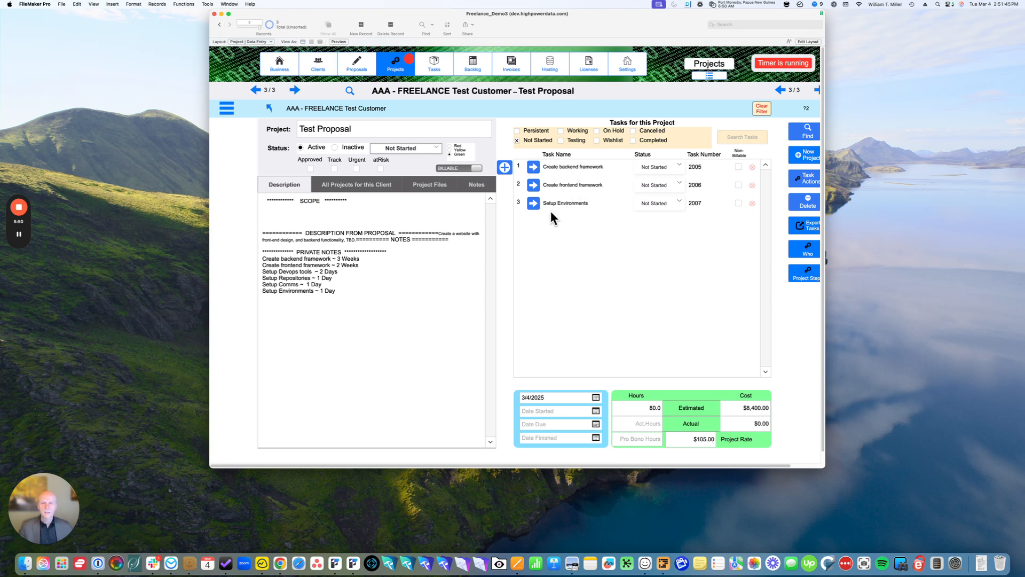
click(336, 310)
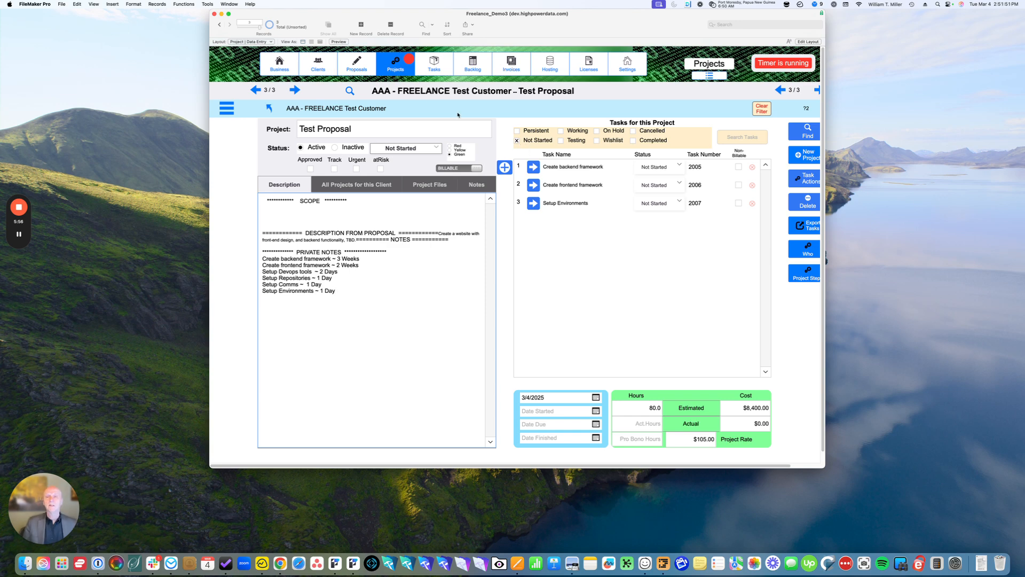
click(362, 69)
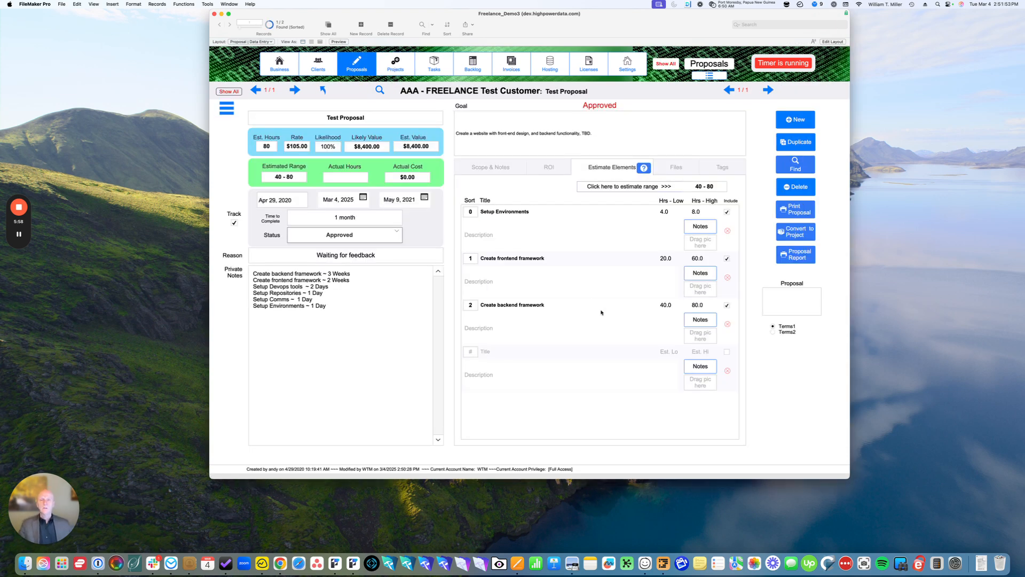